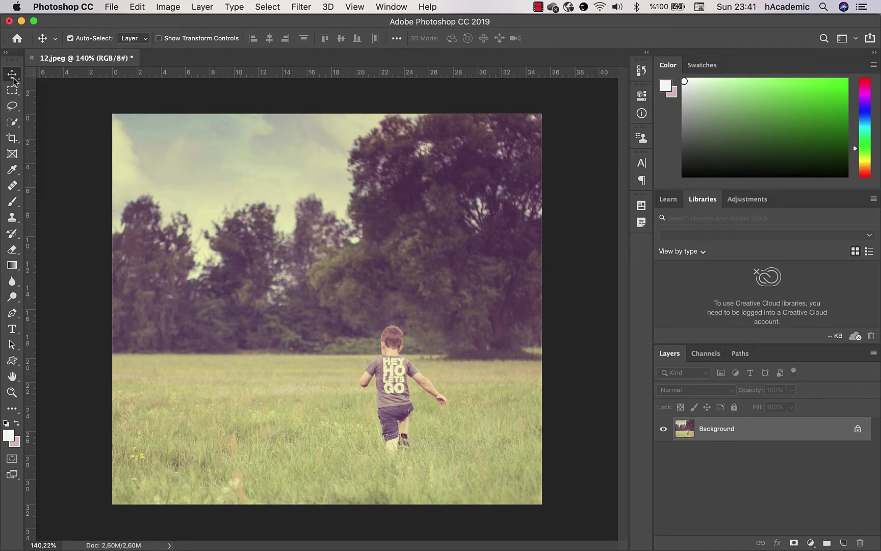
Open the healing tools flyout from the Spot Healing Brush icon in the toolbar.
click(13, 187)
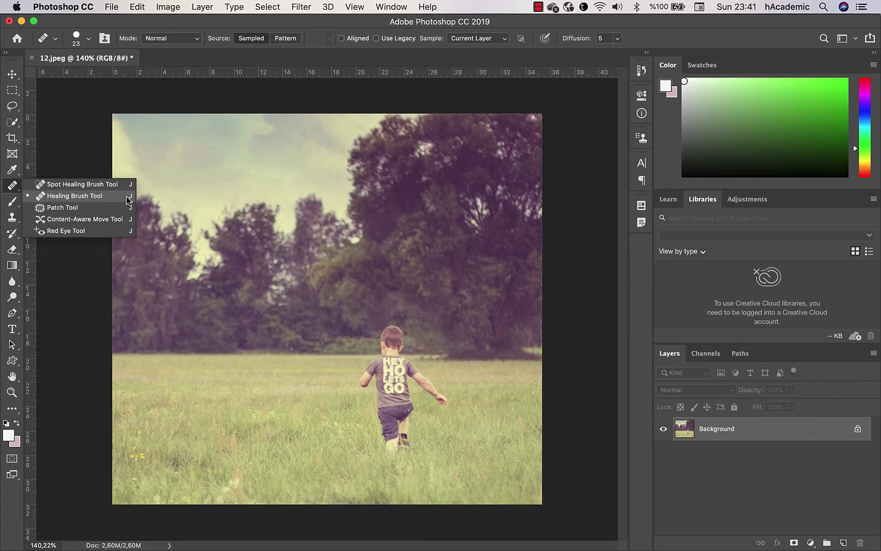
Choose the Healing Brush Tool and set a source point on the grass.
click(64, 197)
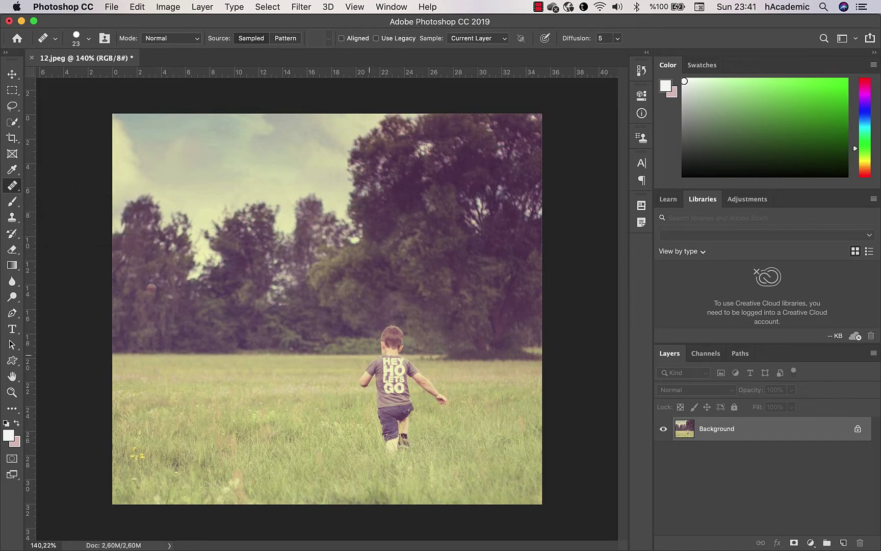
click(299, 362)
Check the Healing Brush settings: 23 px size, 100% hardness, 25% spacing.
click(89, 39)
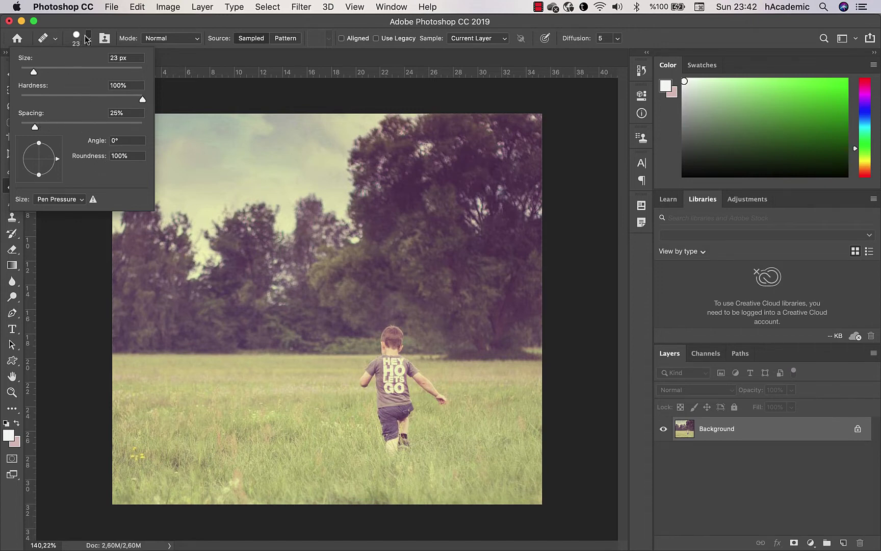
right_click(224, 208)
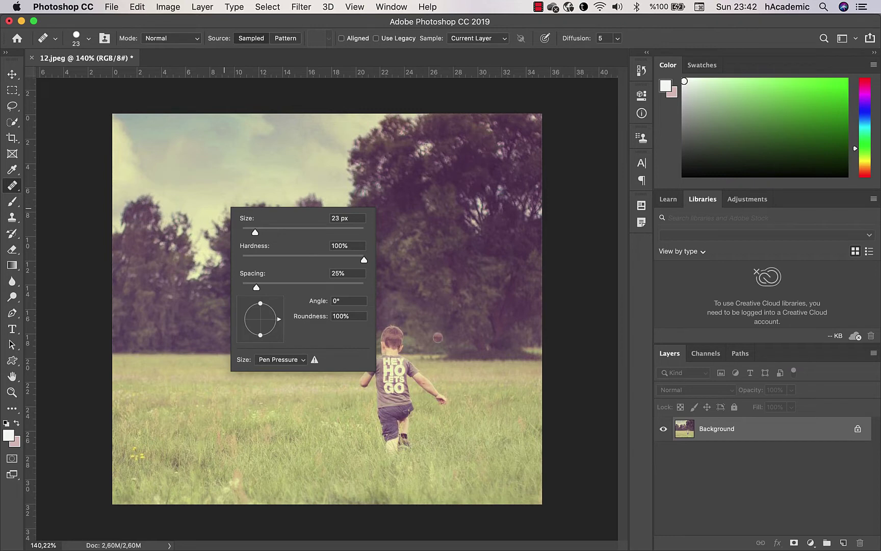
click(420, 354)
Heal several spots in the tree canopy and treetops, then sample a new source point.
click(16, 188)
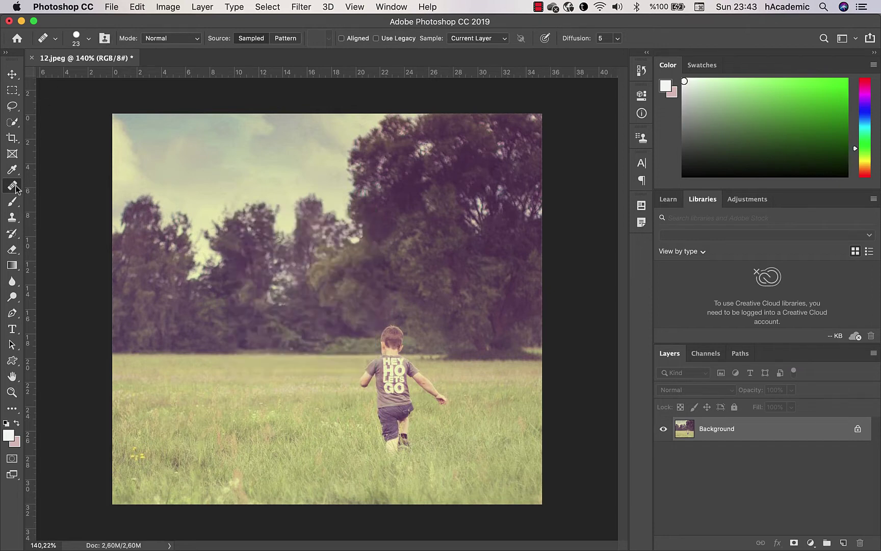
click(247, 273)
click(248, 142)
click(372, 169)
click(373, 147)
click(386, 154)
alt+click(356, 151)
Paint a tree-textured healed patch over the sky spot above the treeline.
drag(290, 146, 298, 164)
mouse_move(289, 146)
mouse_down()
mouse_move(290, 160)
mouse_move(302, 149)
mouse_move(321, 160)
mouse_move(298, 179)
mouse_move(322, 168)
mouse_move(314, 145)
mouse_move(323, 144)
mouse_move(326, 163)
mouse_move(307, 184)
mouse_move(325, 172)
mouse_move(321, 142)
mouse_move(288, 139)
mouse_move(274, 165)
mouse_move(293, 183)
mouse_move(328, 169)
mouse_move(317, 135)
mouse_move(279, 135)
mouse_move(314, 123)
mouse_move(315, 163)
mouse_move(329, 187)
mouse_up()
click(329, 187)
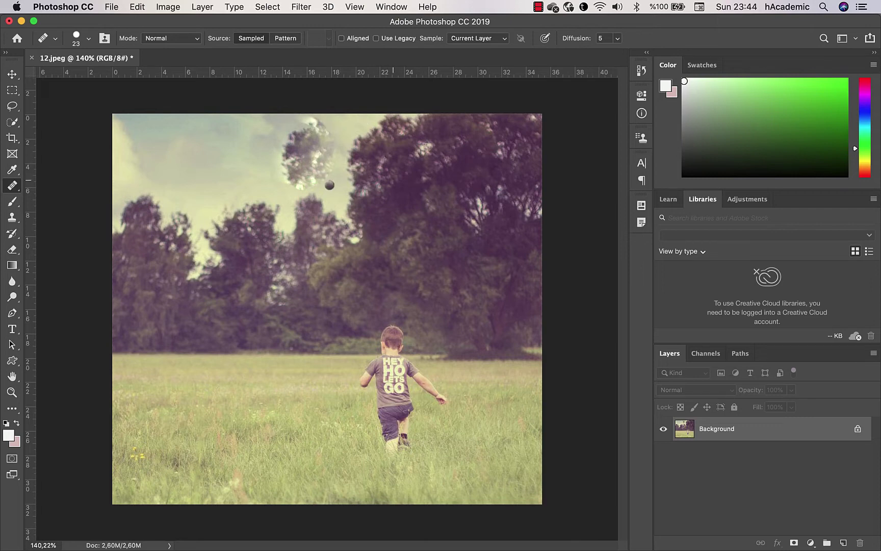
click(304, 152)
click(337, 161)
click(323, 137)
click(305, 175)
click(301, 172)
click(302, 155)
click(331, 174)
Paint a second tree-textured patch into the left sky and extend the right patch.
click(238, 165)
mouse_move(214, 165)
mouse_down()
mouse_move(256, 151)
mouse_move(244, 156)
mouse_move(255, 160)
mouse_up()
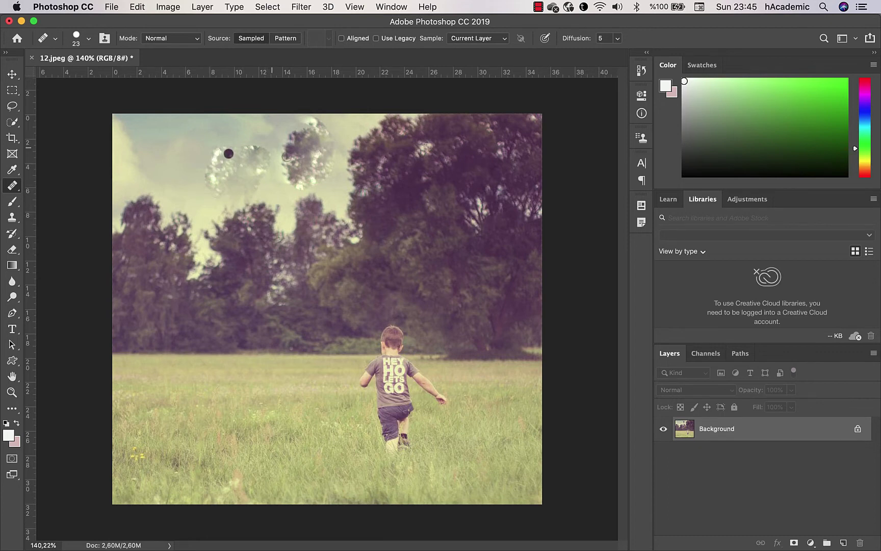
drag(288, 158, 324, 167)
Switch the healing source to the camouflage pattern, test it on the grass, then undo.
click(284, 40)
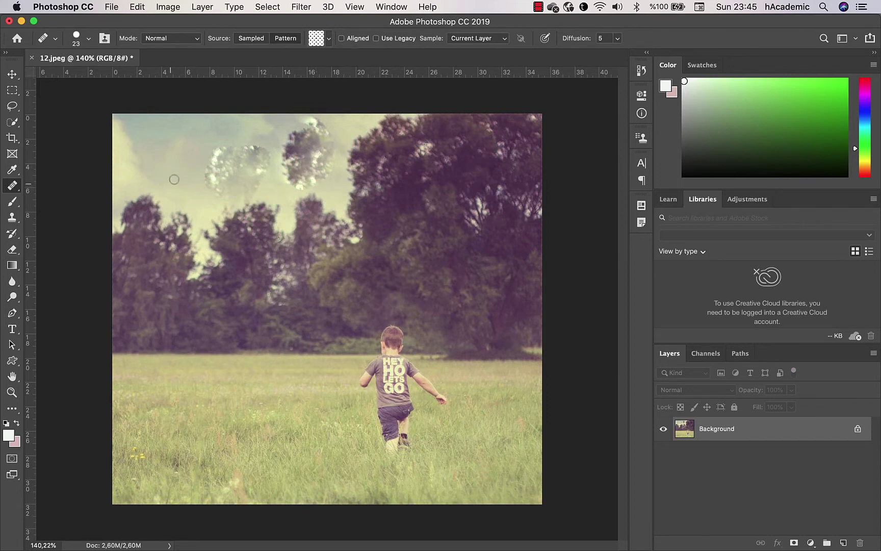
click(329, 40)
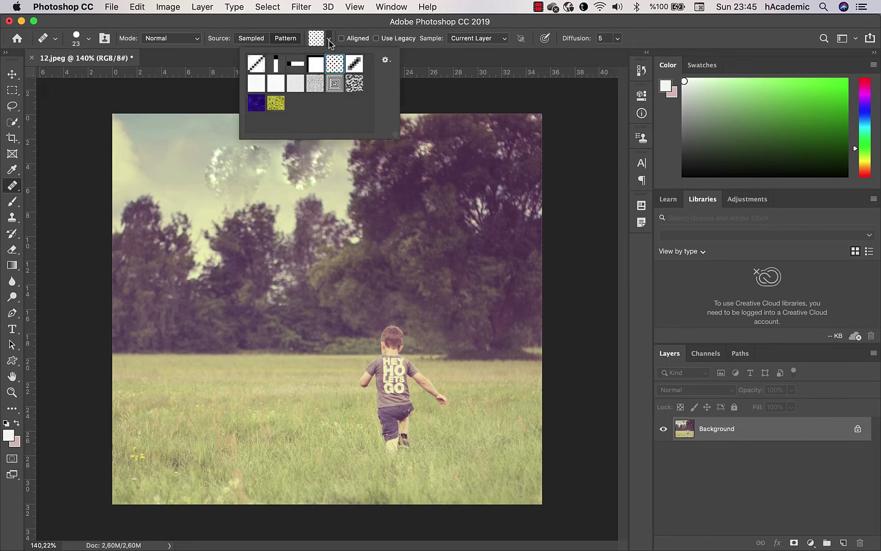
click(354, 85)
mouse_move(196, 368)
mouse_down()
mouse_move(229, 393)
mouse_move(174, 414)
mouse_move(196, 407)
mouse_up()
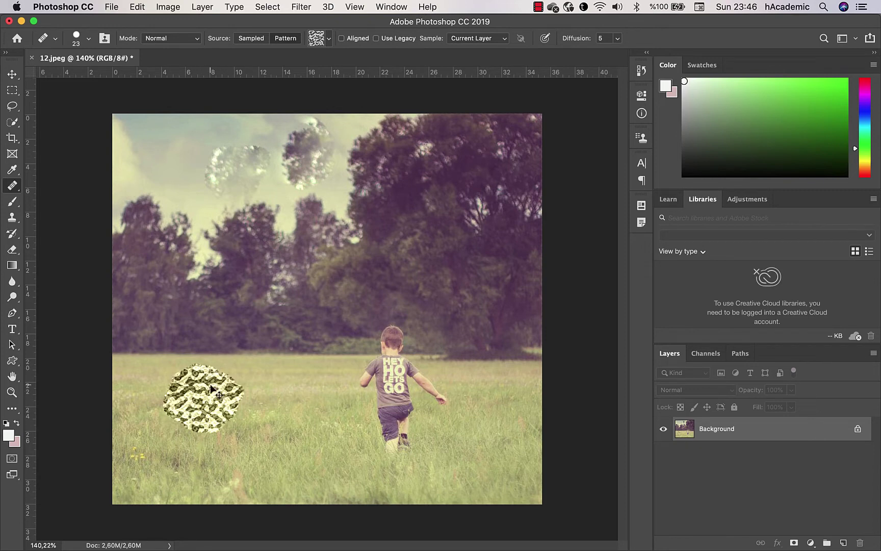
key(ctrl+z)
key(ctrl+z)
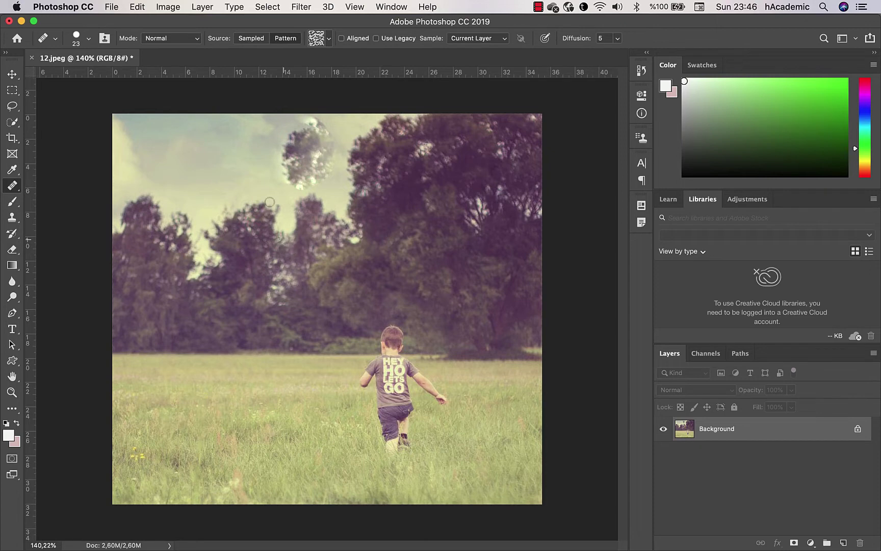
Revert the photo to the original 12.jpeg snapshot in the History panel.
click(354, 7)
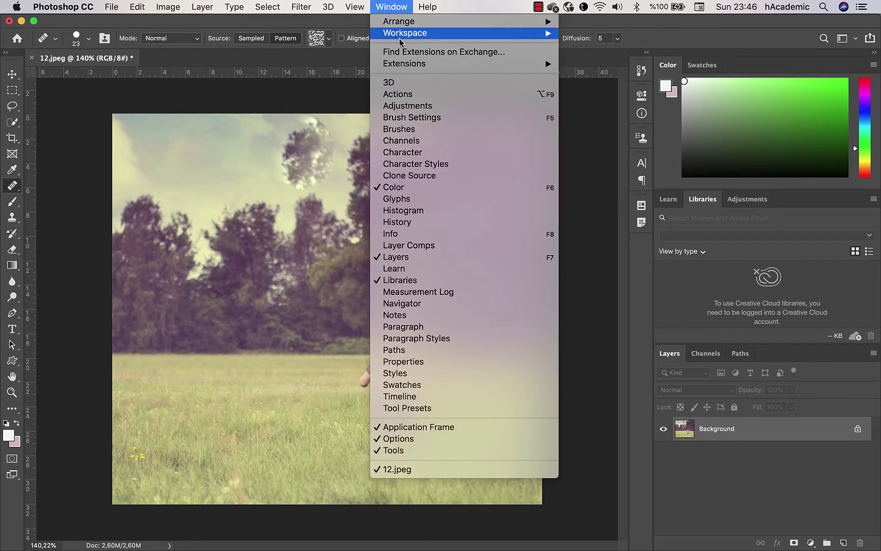
click(419, 221)
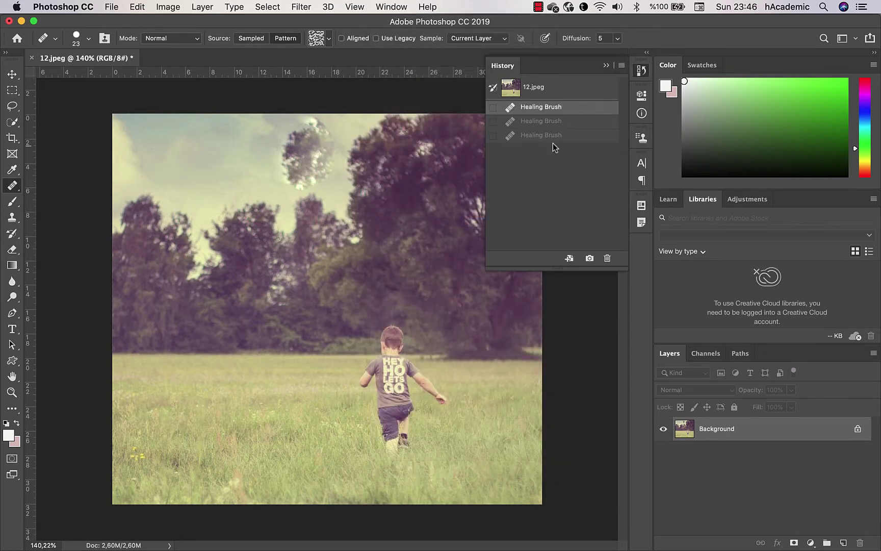
click(535, 91)
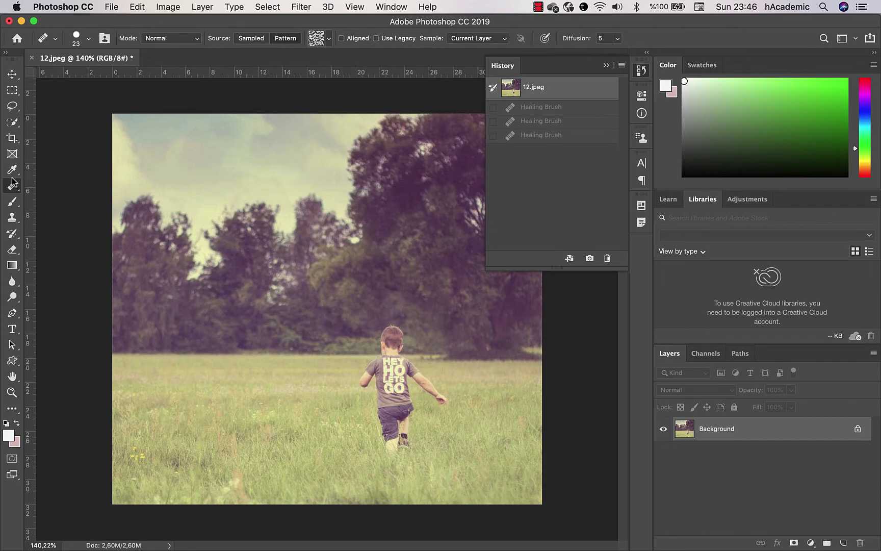
click(606, 66)
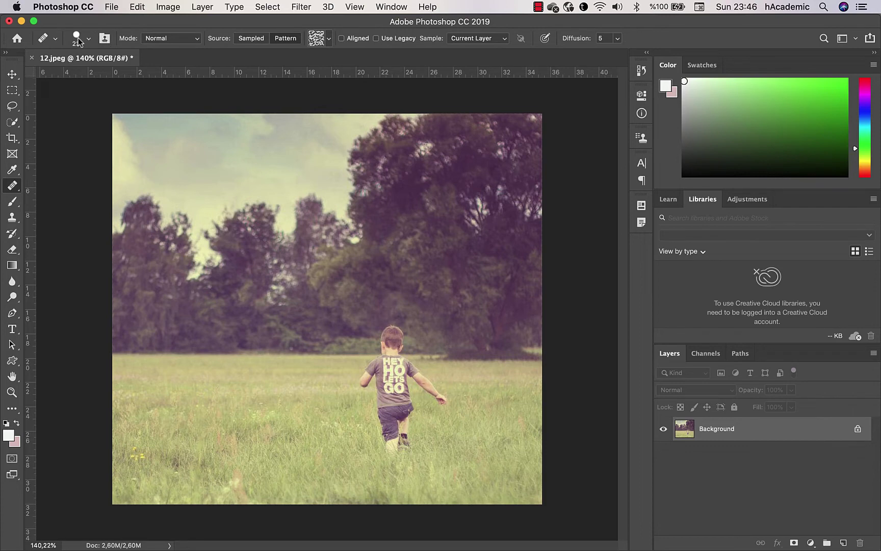
Toggle the Clone Source panel open and closed, leaving it open.
click(104, 39)
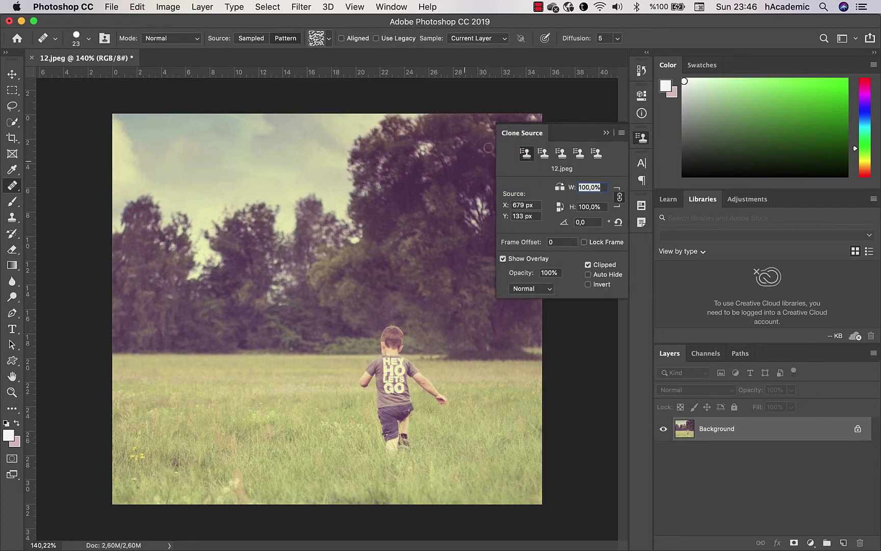
click(103, 40)
click(103, 40)
click(102, 40)
Undo a test pattern blob, return to Sampled source, and revert to the 12.jpeg snapshot.
drag(171, 134, 169, 151)
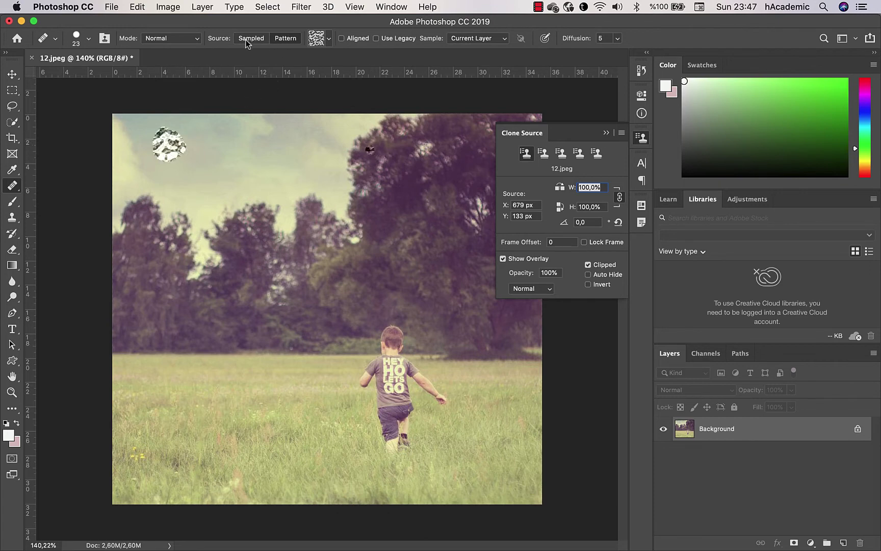
key(ctrl+z)
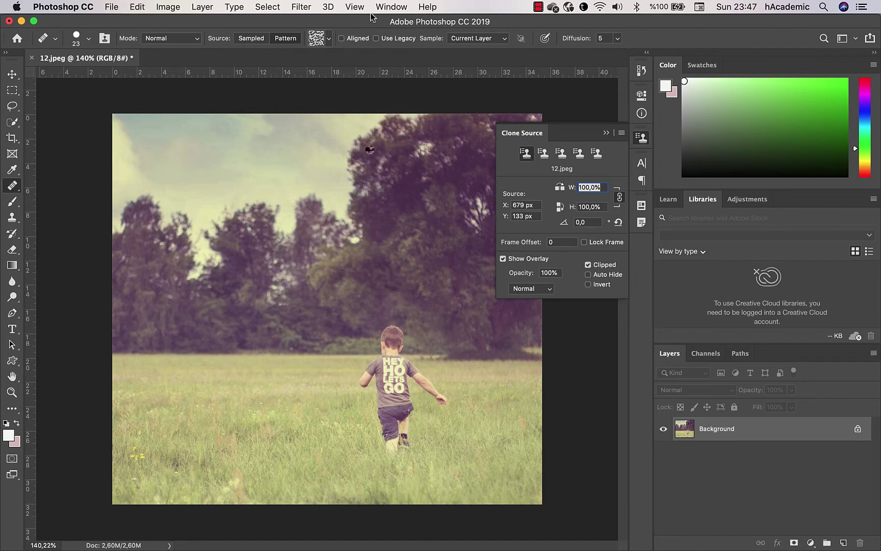
click(256, 39)
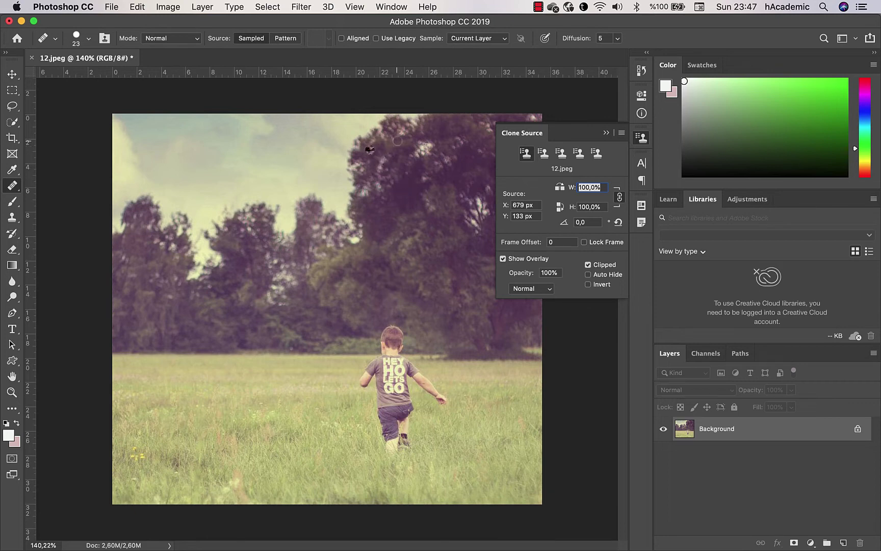
click(642, 71)
click(511, 89)
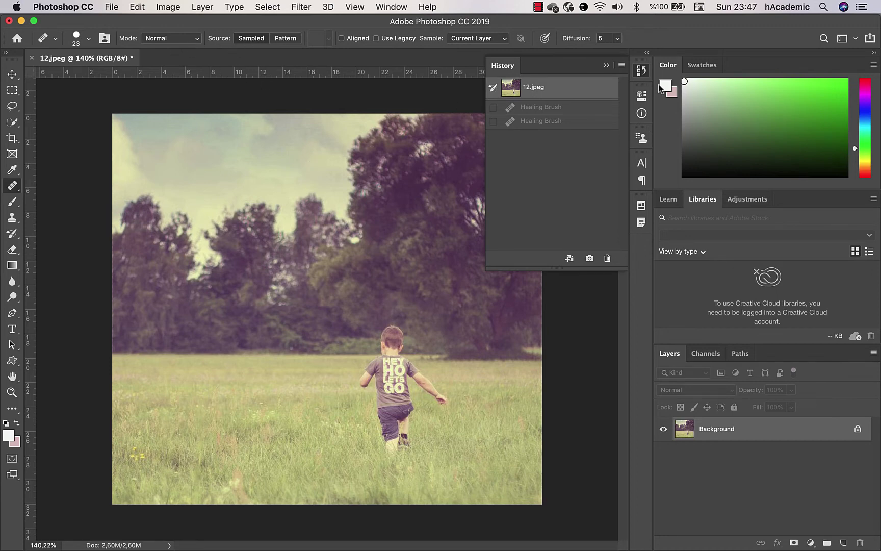
click(642, 143)
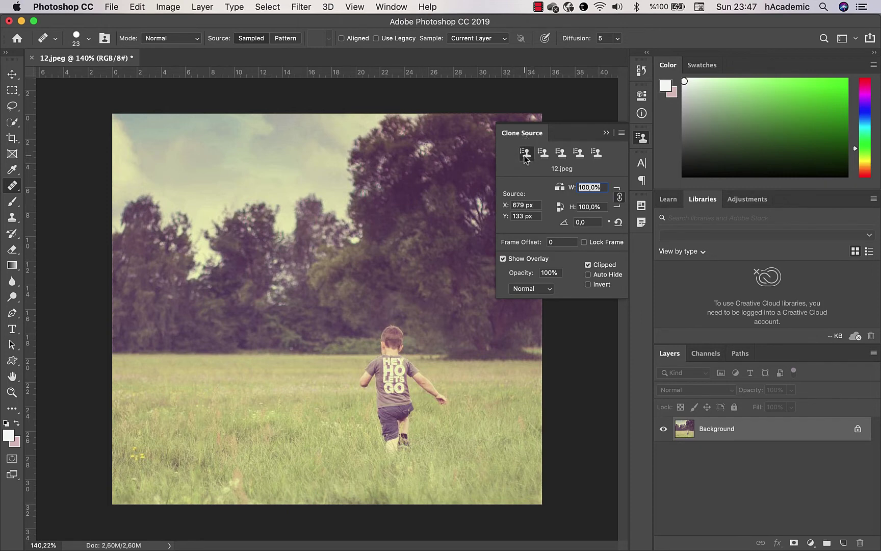
Store the trees and the boy in clone source slots 1 and 2, testing each in the sky.
alt+click(373, 154)
mouse_move(187, 175)
mouse_down()
mouse_move(171, 200)
mouse_move(193, 177)
mouse_up()
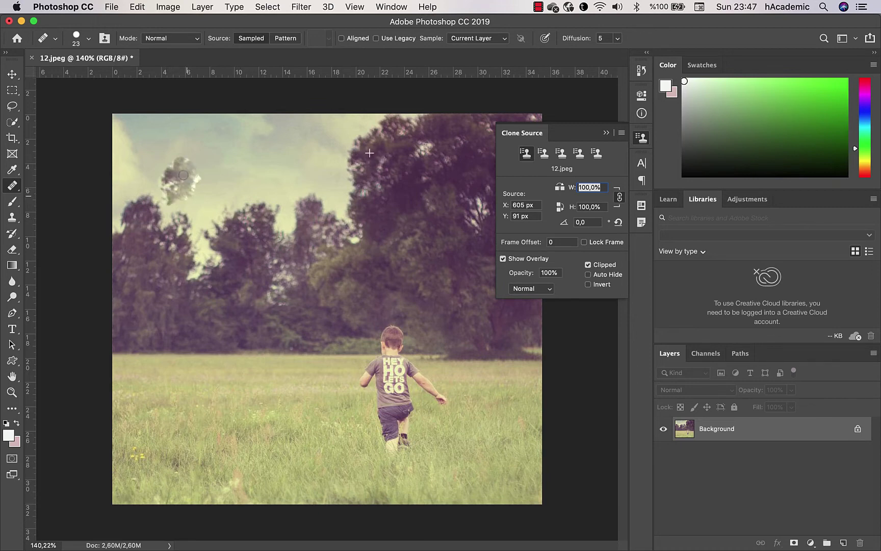
click(543, 155)
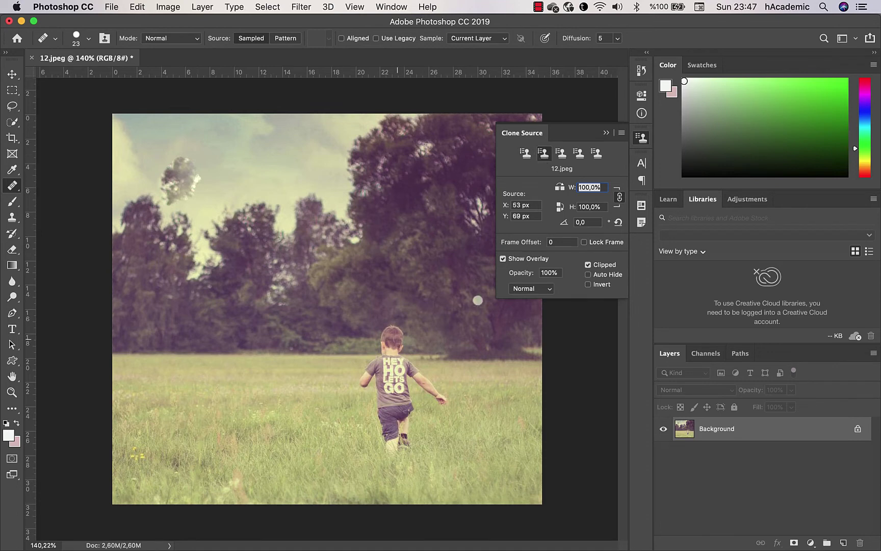
alt+click(393, 339)
drag(249, 162, 250, 154)
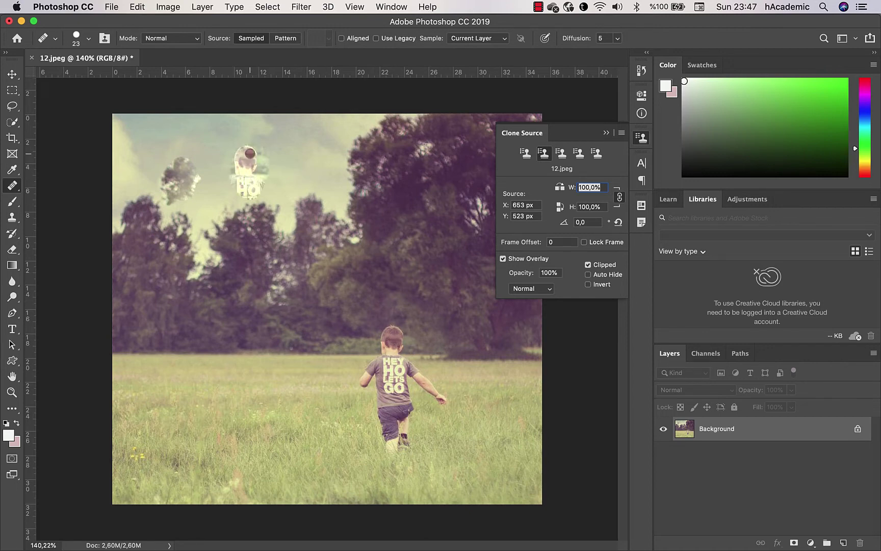
Paint tree texture and part of the boy onto the grass, alternating clone source slots.
click(526, 154)
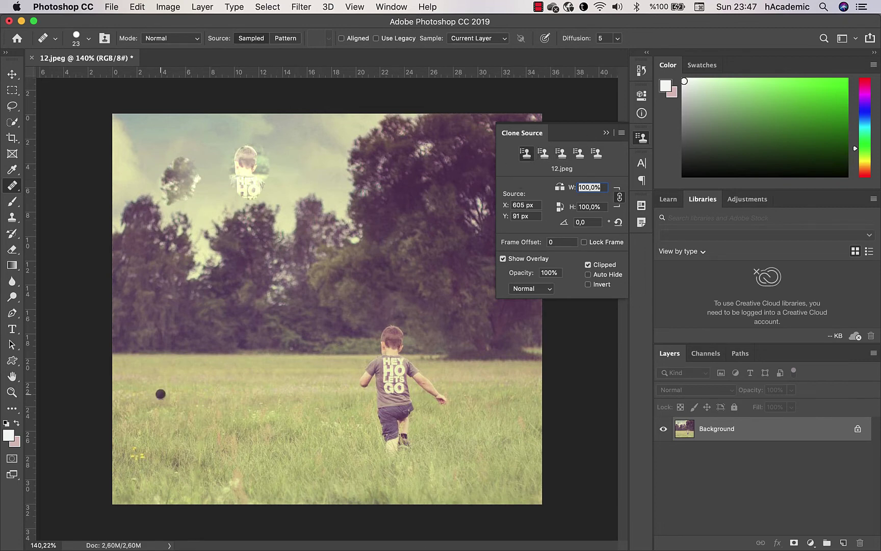
drag(160, 394, 156, 401)
mouse_move(188, 394)
mouse_down()
mouse_move(156, 401)
mouse_move(185, 401)
mouse_move(176, 389)
mouse_move(170, 422)
mouse_move(169, 390)
mouse_move(181, 389)
mouse_move(162, 400)
mouse_move(176, 406)
mouse_move(168, 395)
mouse_move(163, 424)
mouse_move(164, 389)
mouse_move(176, 403)
mouse_move(170, 384)
mouse_move(160, 402)
mouse_up()
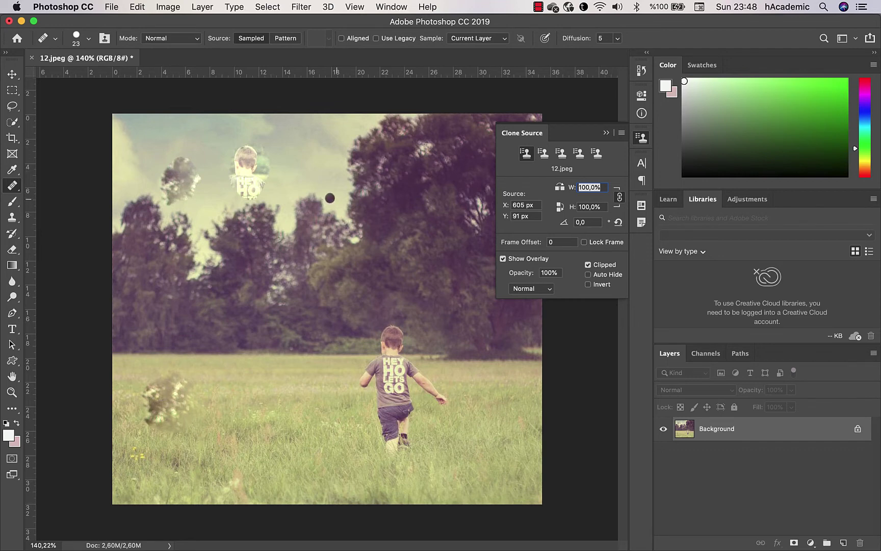
drag(158, 414, 182, 382)
click(541, 155)
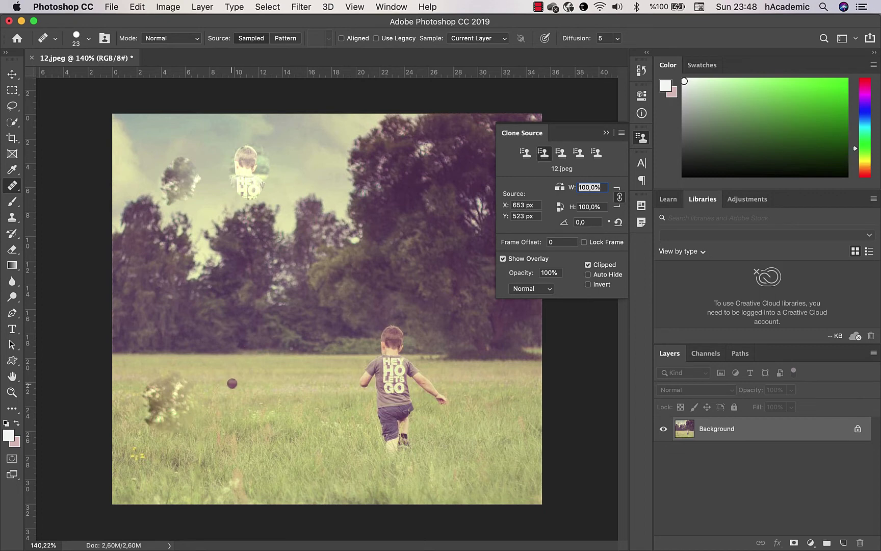
mouse_move(232, 383)
mouse_down()
mouse_move(246, 397)
mouse_move(248, 380)
mouse_move(240, 372)
mouse_move(245, 384)
mouse_move(230, 397)
mouse_move(244, 404)
mouse_move(238, 399)
mouse_move(259, 386)
mouse_move(255, 376)
mouse_move(233, 410)
mouse_up()
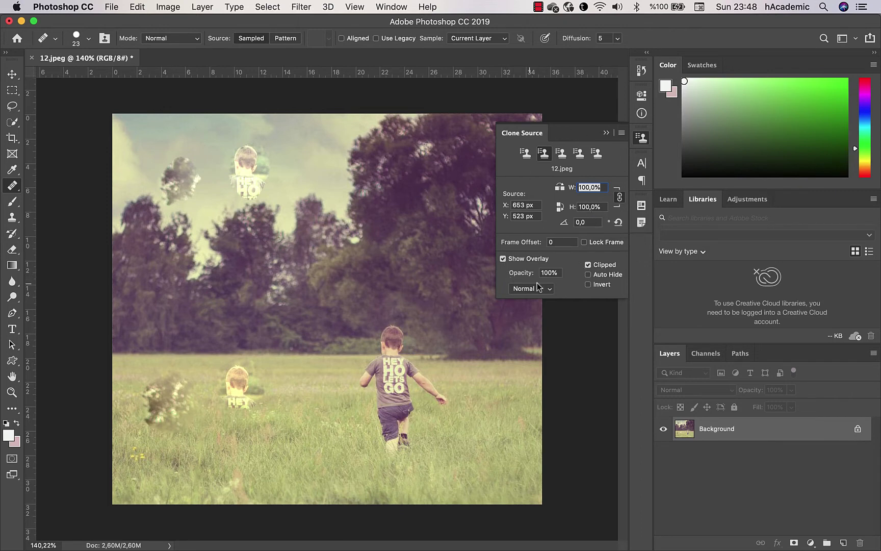
click(523, 153)
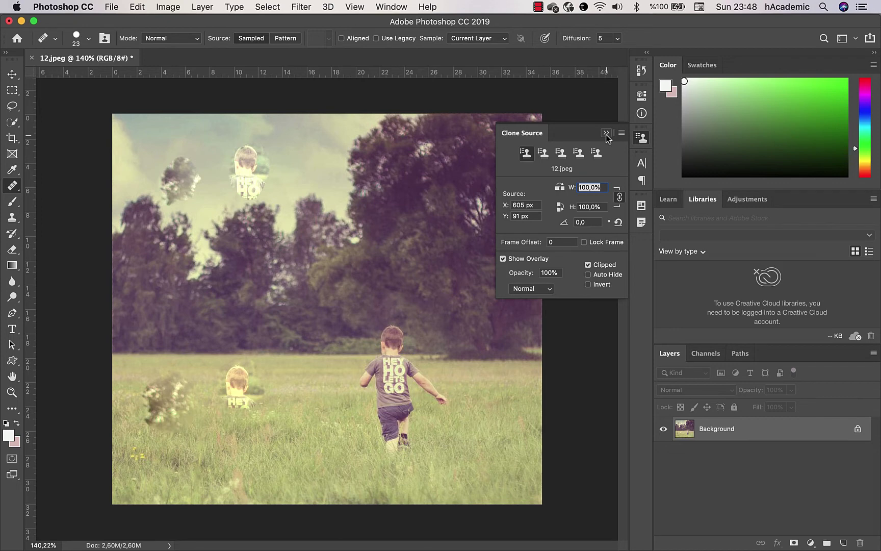
Close the Clone Source panel and leave the healing Mode set to Normal.
click(606, 134)
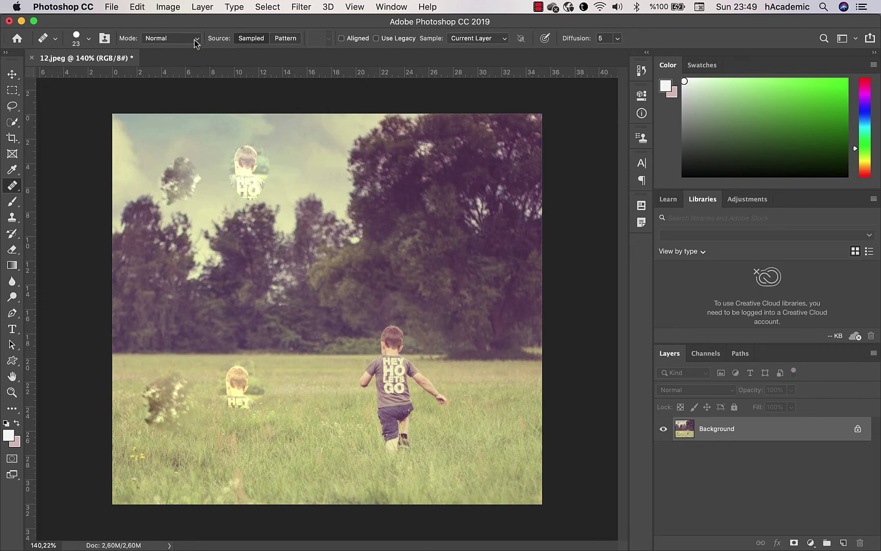
click(195, 40)
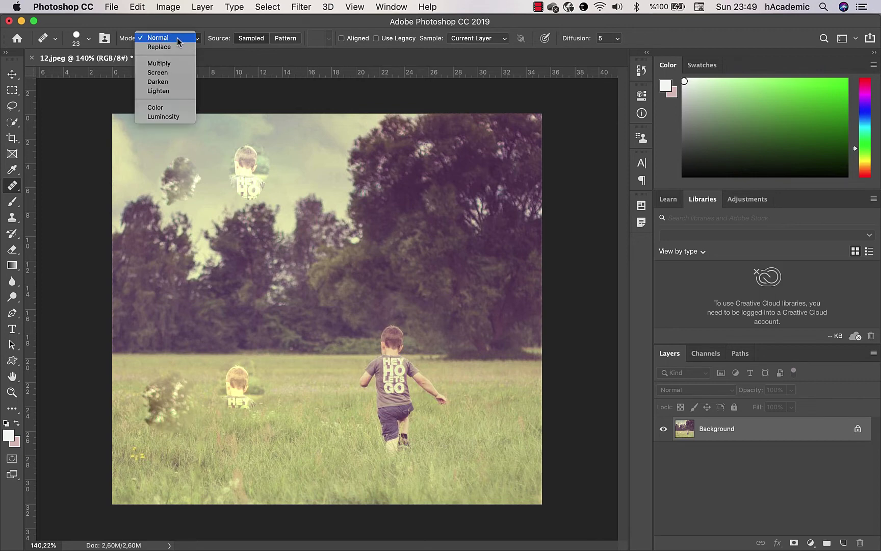
click(177, 38)
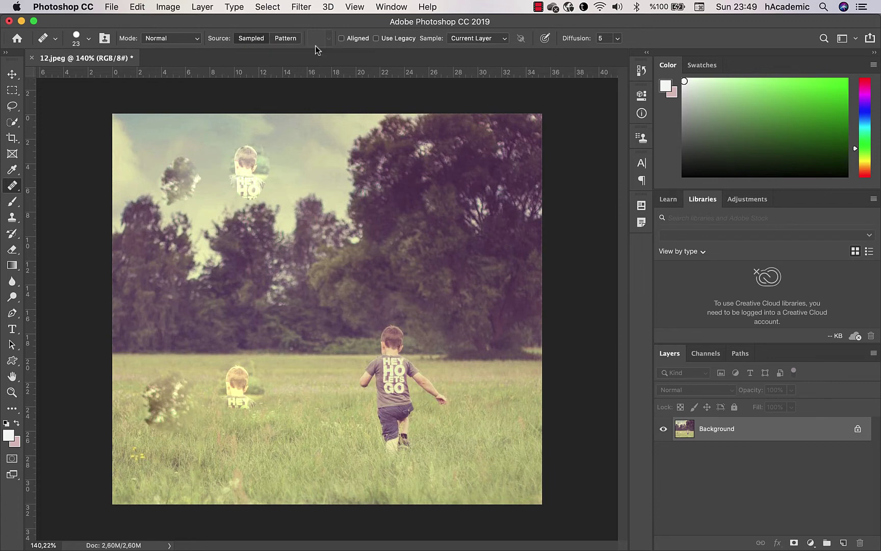
Turn on Aligned and revert the photo to the 12.jpeg History snapshot.
click(342, 39)
click(642, 71)
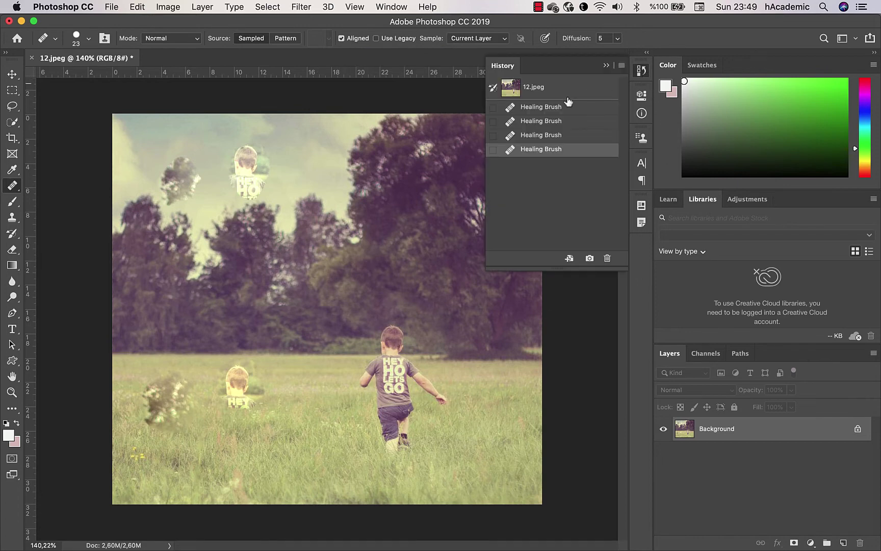
click(540, 94)
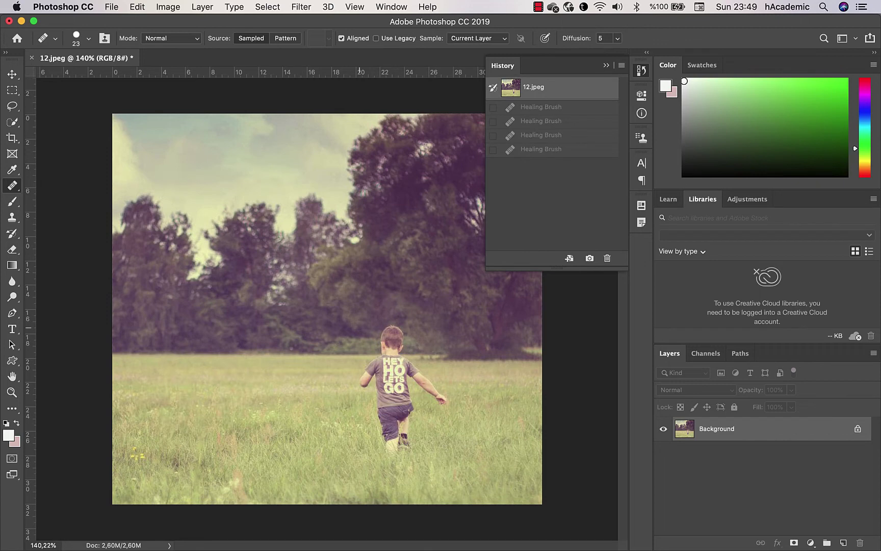
click(342, 39)
Heal a full copy of the boy, including head, shirt, body and outstretched arm, onto the grass at left.
mouse_move(184, 317)
mouse_down()
mouse_move(170, 321)
mouse_move(184, 318)
mouse_move(176, 375)
mouse_up()
mouse_move(192, 336)
mouse_down()
mouse_move(196, 324)
mouse_move(169, 352)
mouse_move(202, 347)
mouse_up()
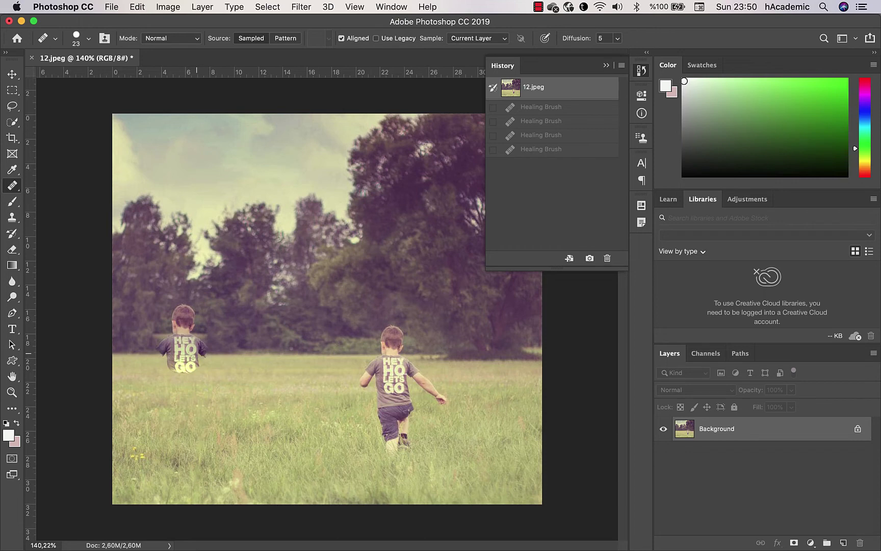
mouse_move(202, 350)
mouse_down()
mouse_move(172, 378)
mouse_move(171, 402)
mouse_move(187, 434)
mouse_move(153, 408)
mouse_up()
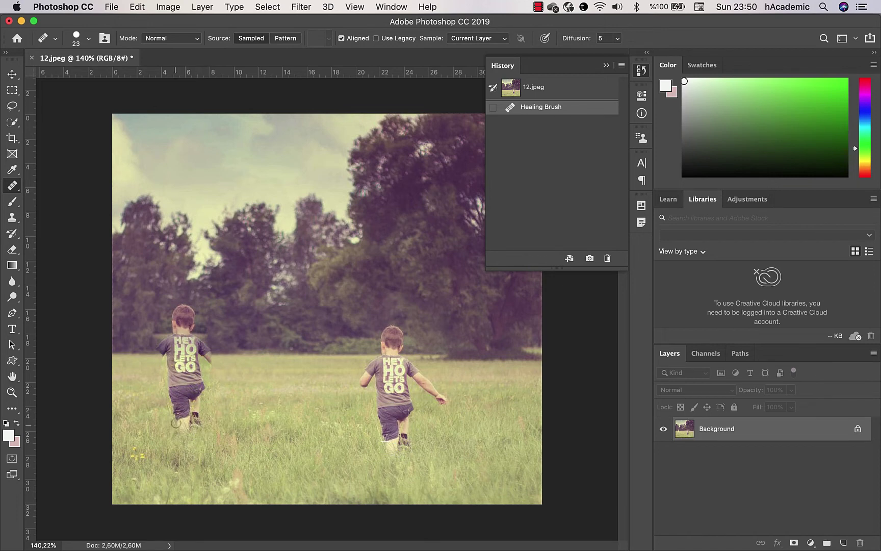
mouse_move(206, 357)
mouse_down()
mouse_move(242, 384)
mouse_move(143, 376)
mouse_up()
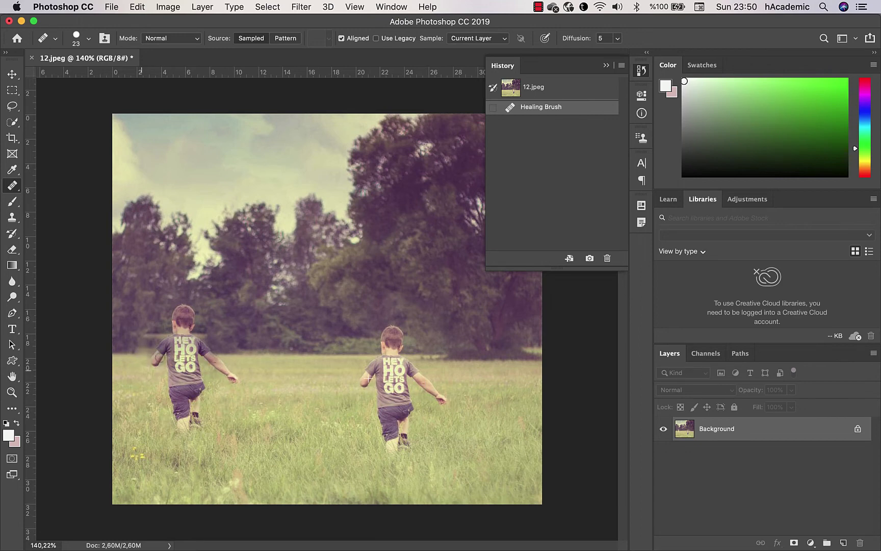
With Aligned off, resample the boy's head and heal another boy copy into the middle grass.
click(340, 40)
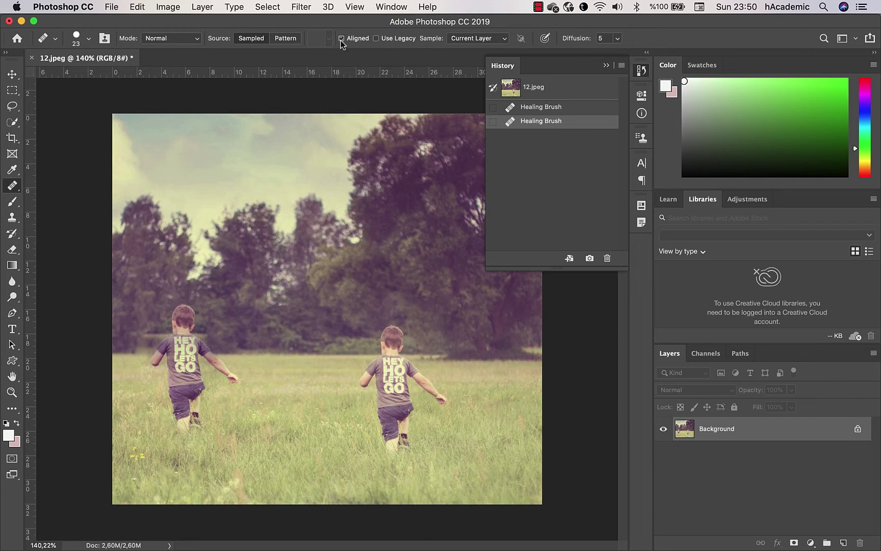
alt+click(391, 336)
mouse_move(277, 346)
mouse_down()
mouse_move(287, 354)
mouse_move(275, 345)
mouse_move(270, 367)
mouse_up()
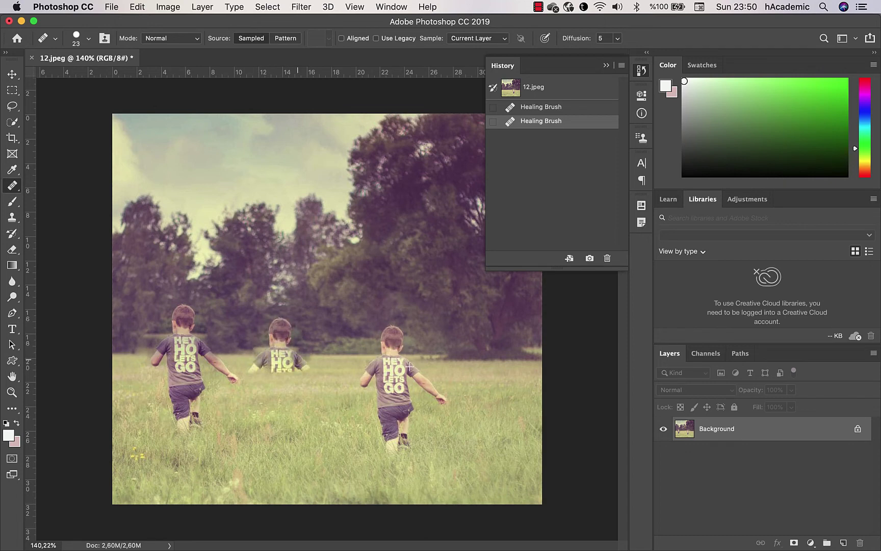
mouse_move(278, 351)
mouse_down()
mouse_move(323, 391)
mouse_move(327, 414)
mouse_move(281, 411)
mouse_move(299, 446)
mouse_move(325, 449)
mouse_up()
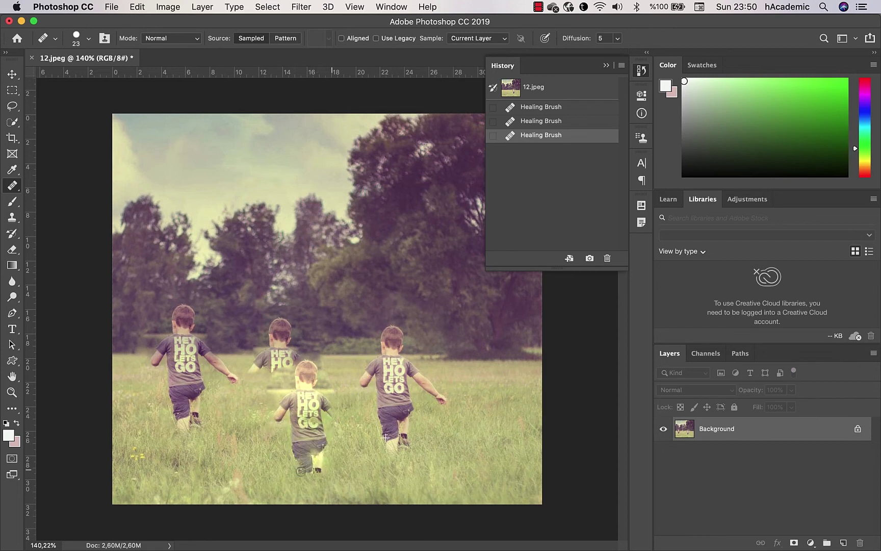
drag(325, 449, 318, 476)
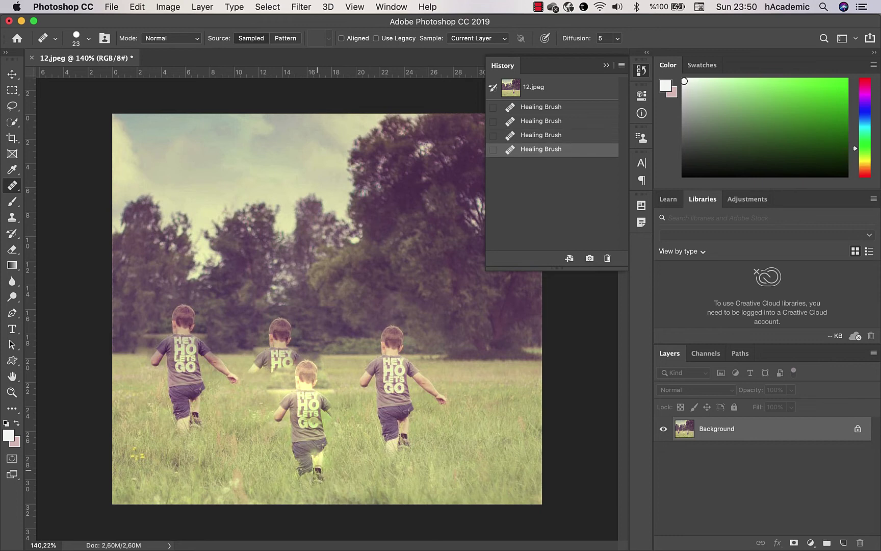
Turn Aligned back on and clear the healed copies, reverting to the 12.jpeg snapshot.
click(345, 38)
click(538, 88)
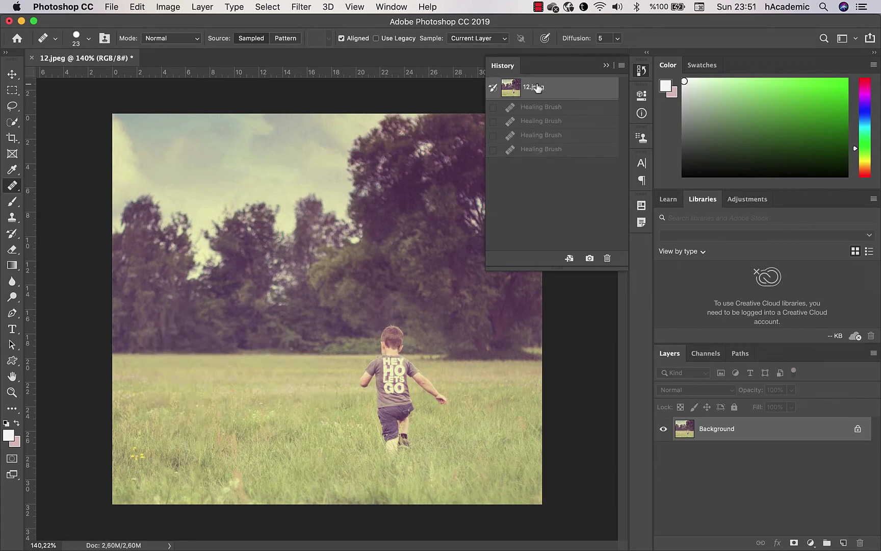
key(ctrl+z)
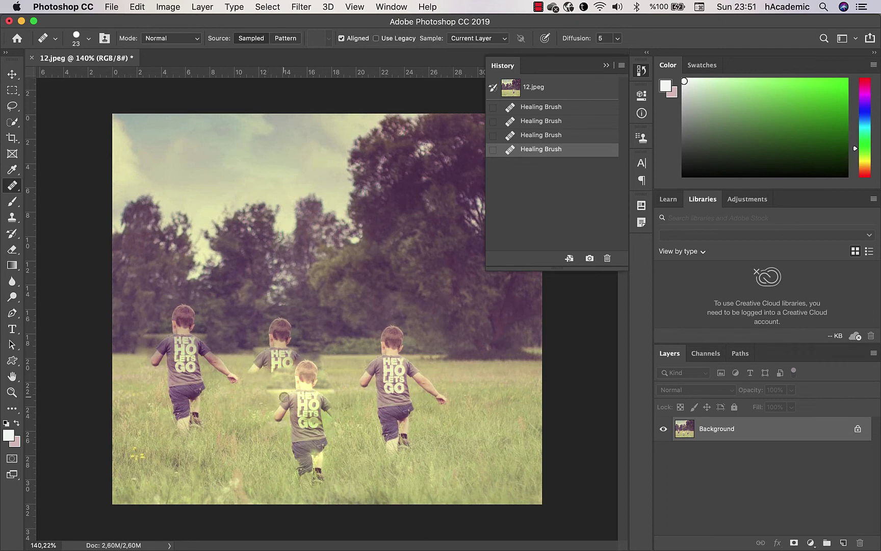
key(ctrl+z)
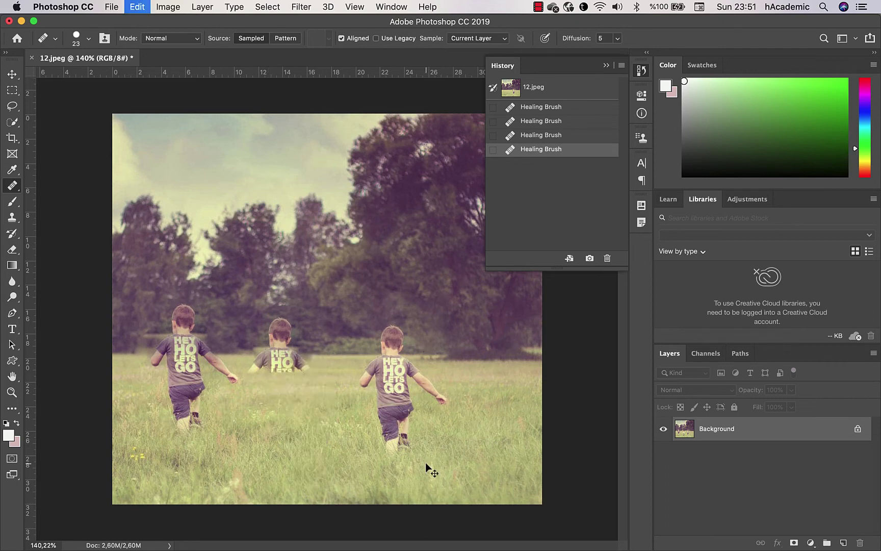
key(ctrl+z)
key(ctrl+z)
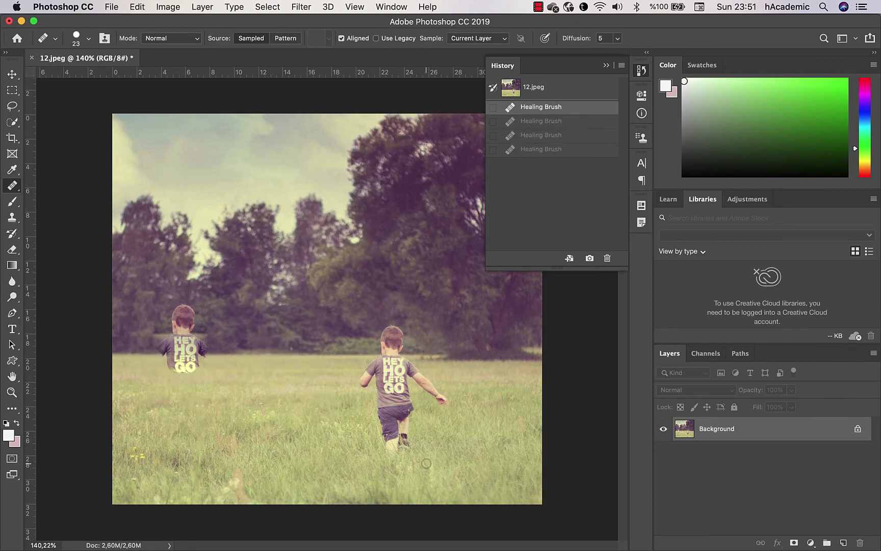
click(540, 90)
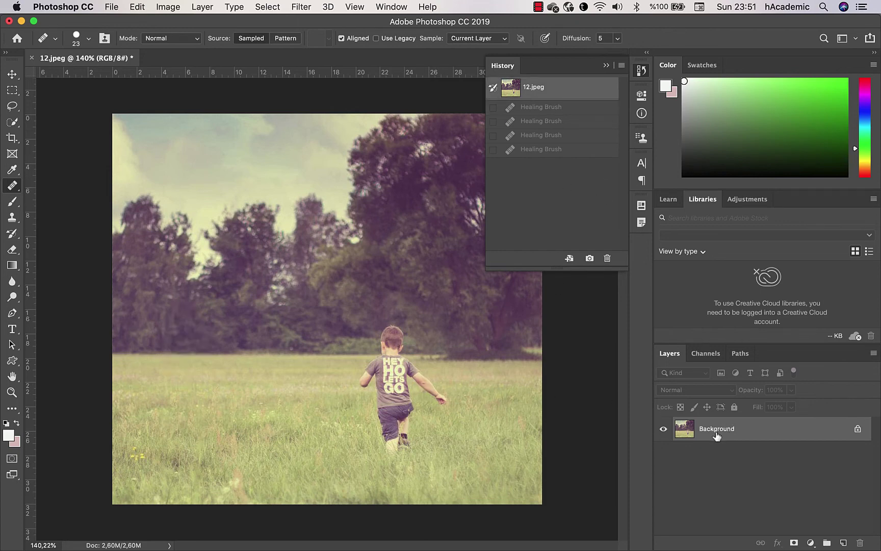
Create an empty Layer 1, close the History panel, and select the Background layer.
click(843, 542)
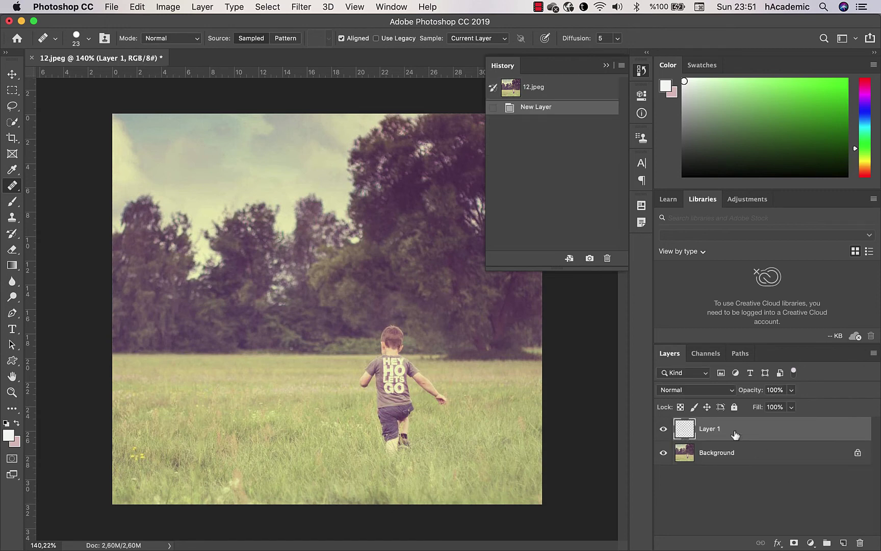
click(606, 66)
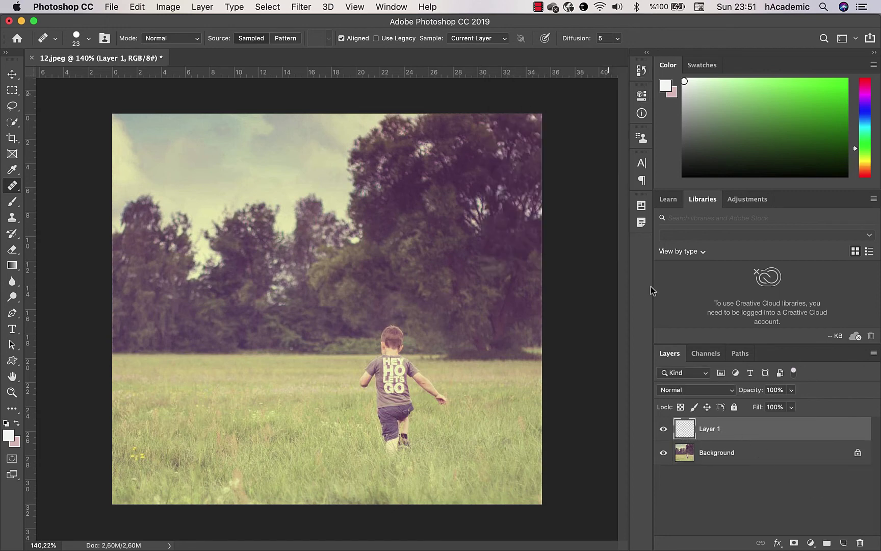
click(721, 458)
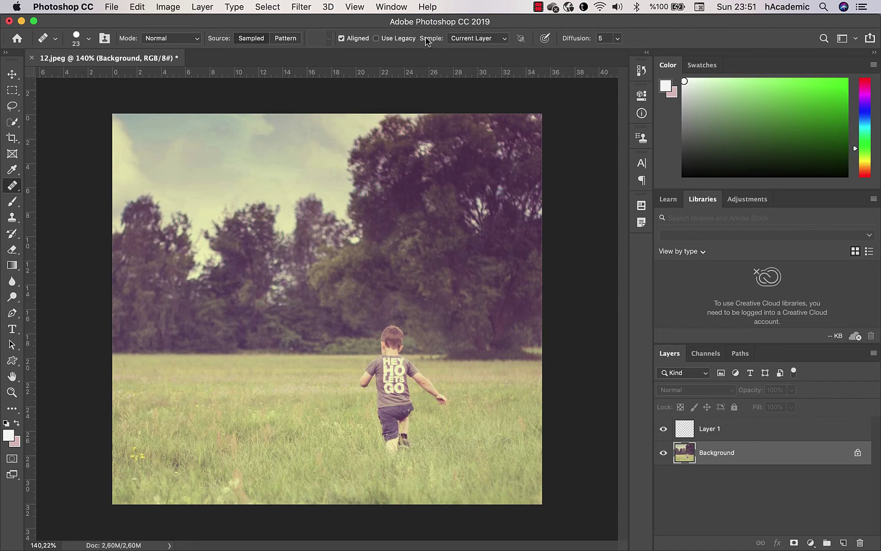
Set the Healing Brush Sample option to All Layers and make Layer 1 active.
click(499, 41)
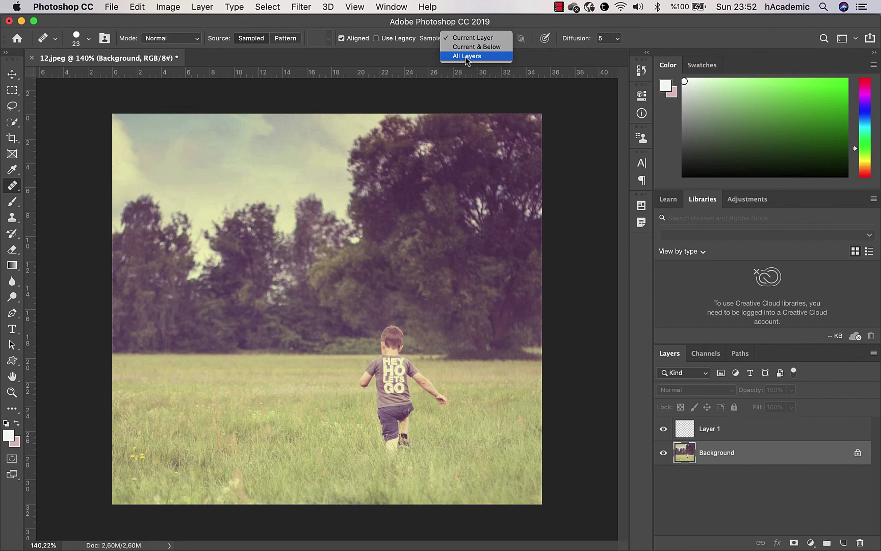
click(465, 57)
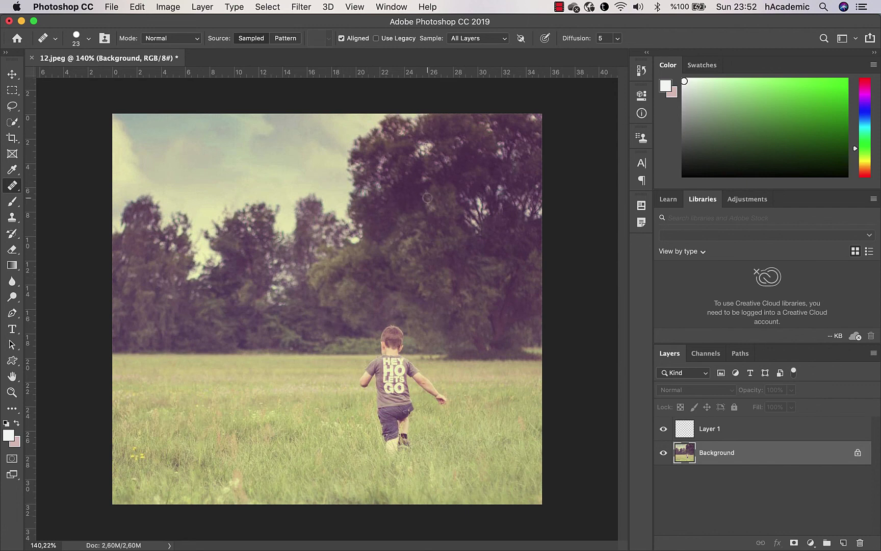
click(714, 429)
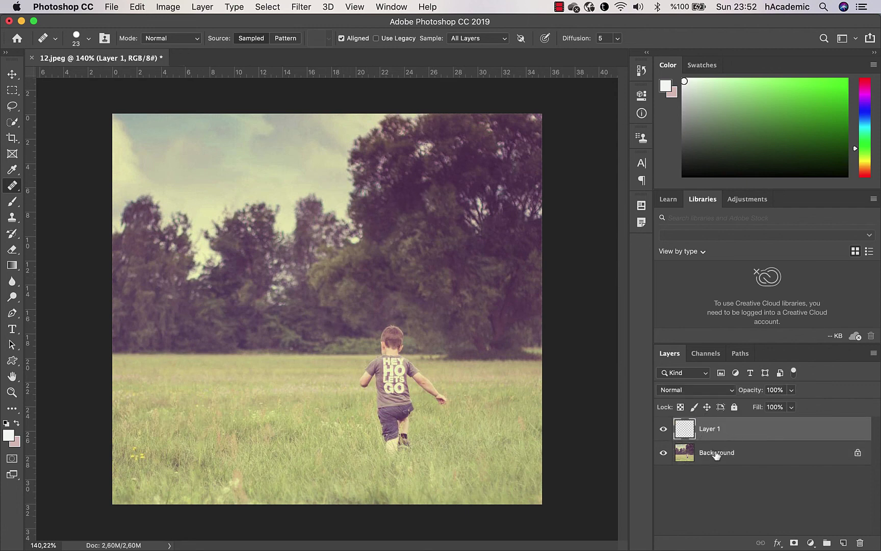
On Layer 1, heal a copy of the boy's head, arm and body into the lower-left grass.
click(717, 453)
click(713, 426)
click(259, 369)
click(222, 387)
mouse_move(222, 388)
mouse_down()
mouse_move(246, 384)
mouse_move(201, 431)
mouse_move(232, 484)
mouse_up()
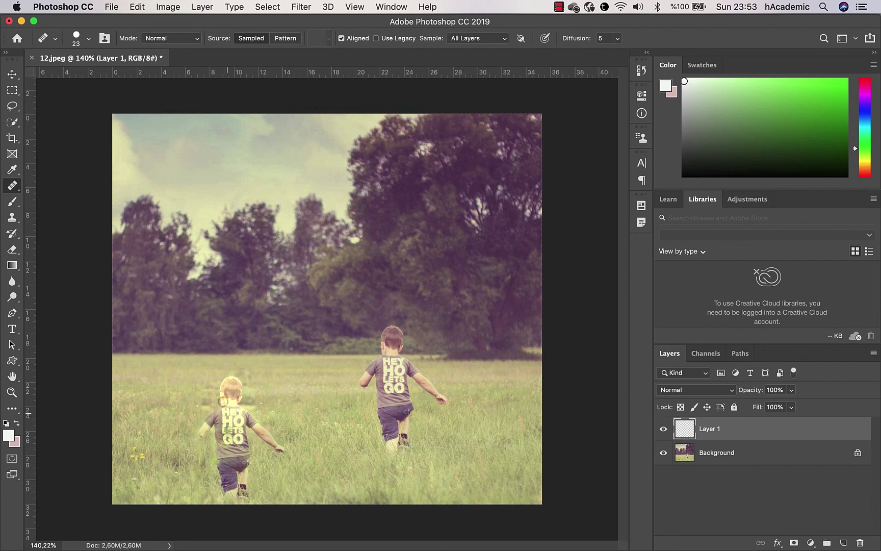
mouse_move(233, 484)
mouse_down()
mouse_move(210, 431)
mouse_move(262, 424)
mouse_move(222, 496)
mouse_up()
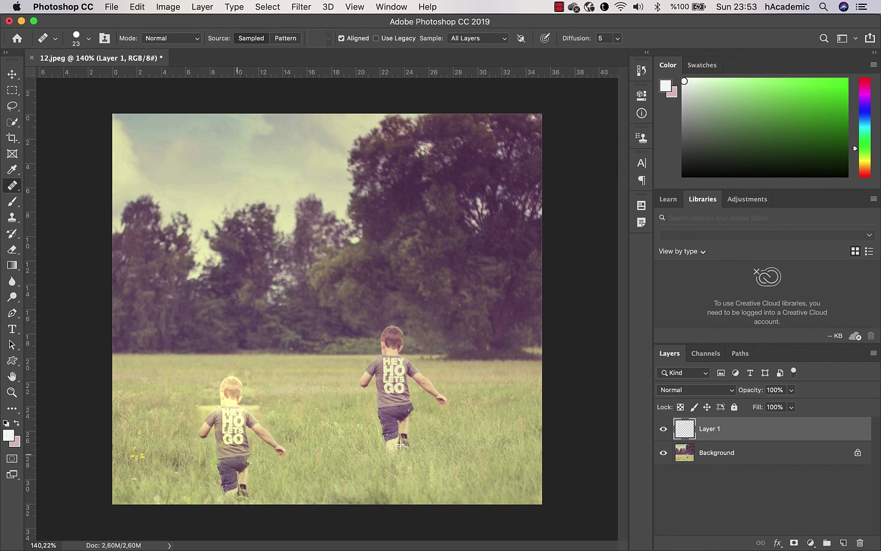
click(248, 418)
Toggle Layer 1 and Background visibility to check the copy, then set Sample to Current Layer.
click(663, 429)
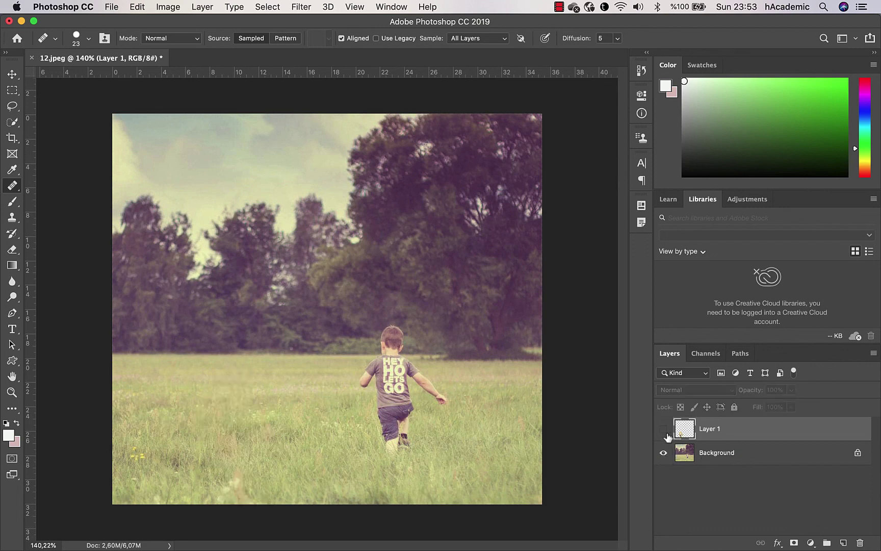
click(664, 429)
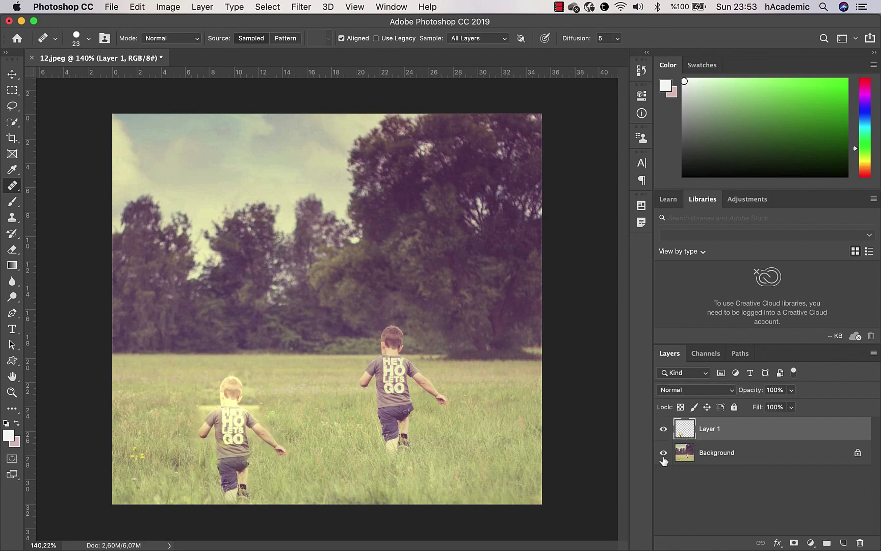
click(663, 453)
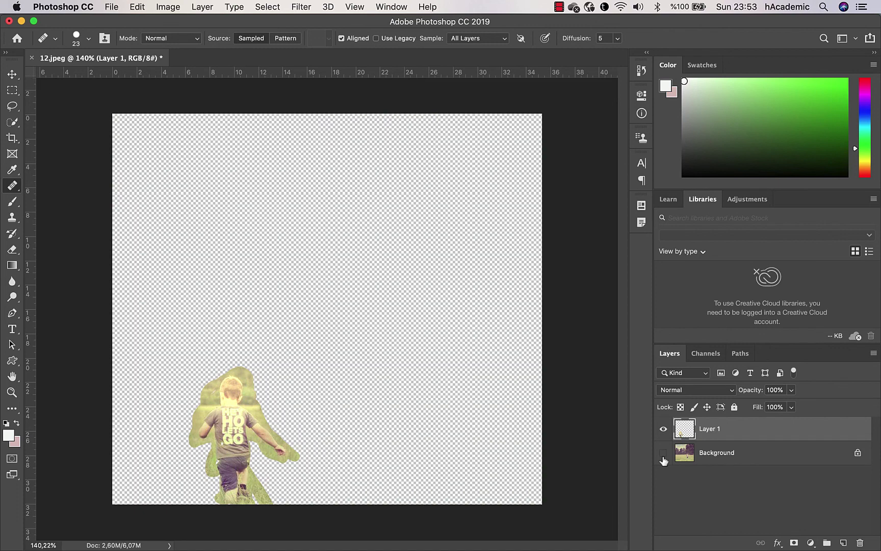
click(663, 454)
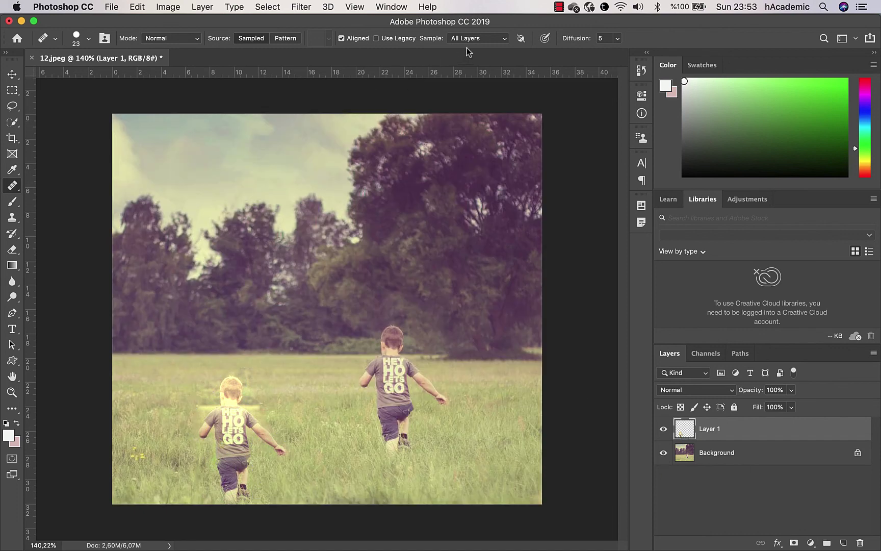
click(478, 40)
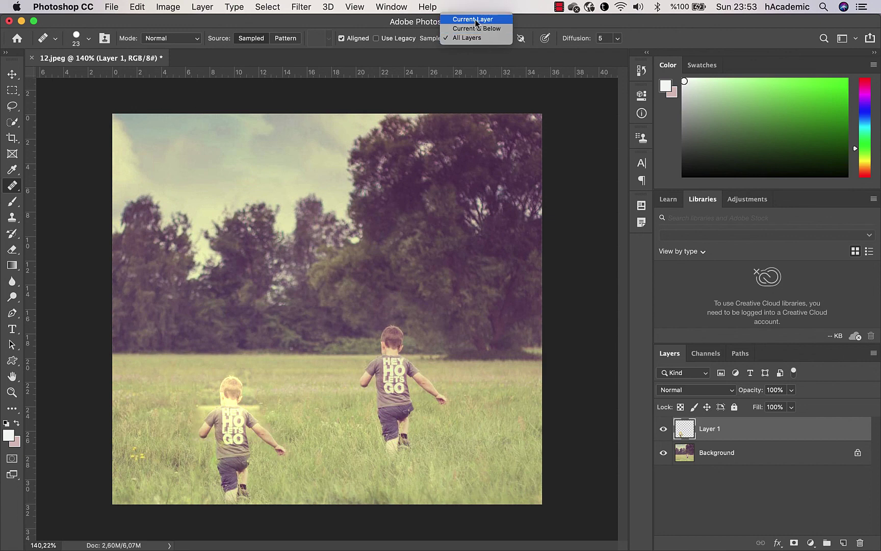
click(476, 20)
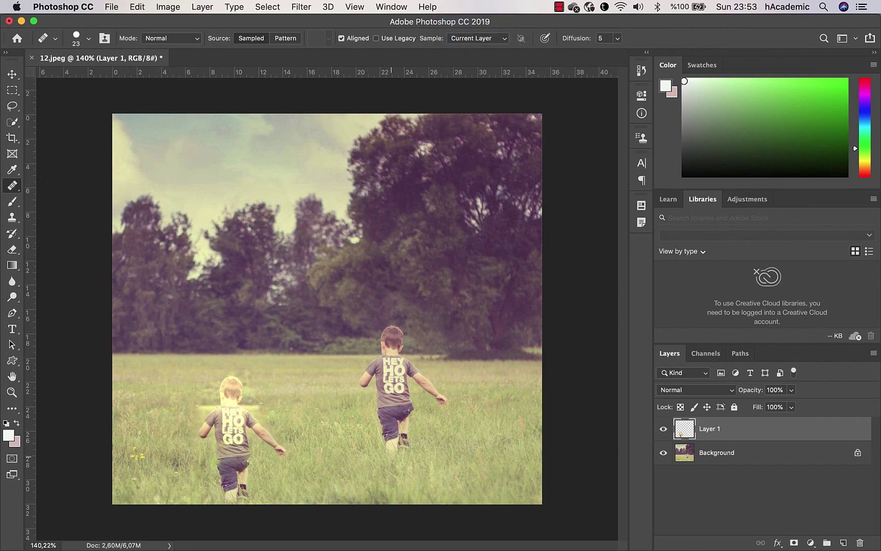